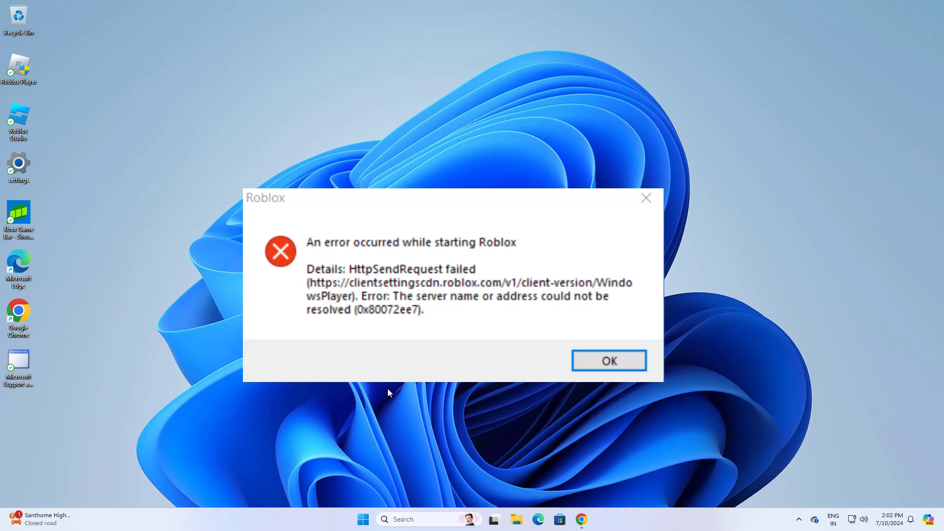
# - Search Start for cmd and launch Command Prompt as administrator, accepting the UAC prompt
pyautogui.click(410, 518)
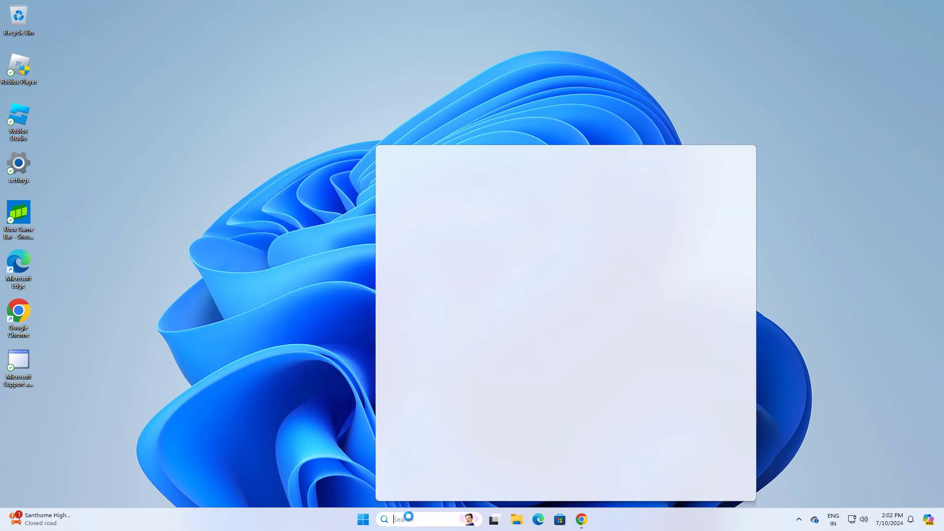
pyautogui.write('cmd')
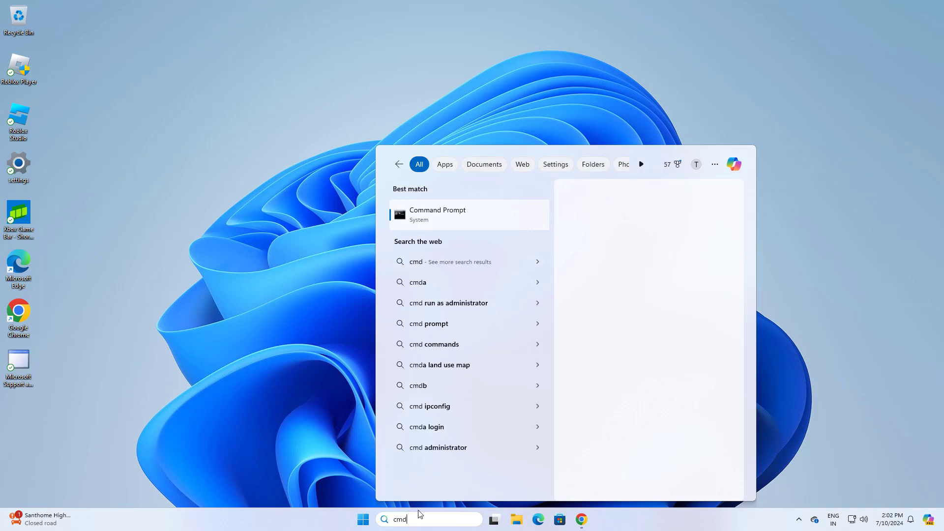
pyautogui.rightClick(453, 215)
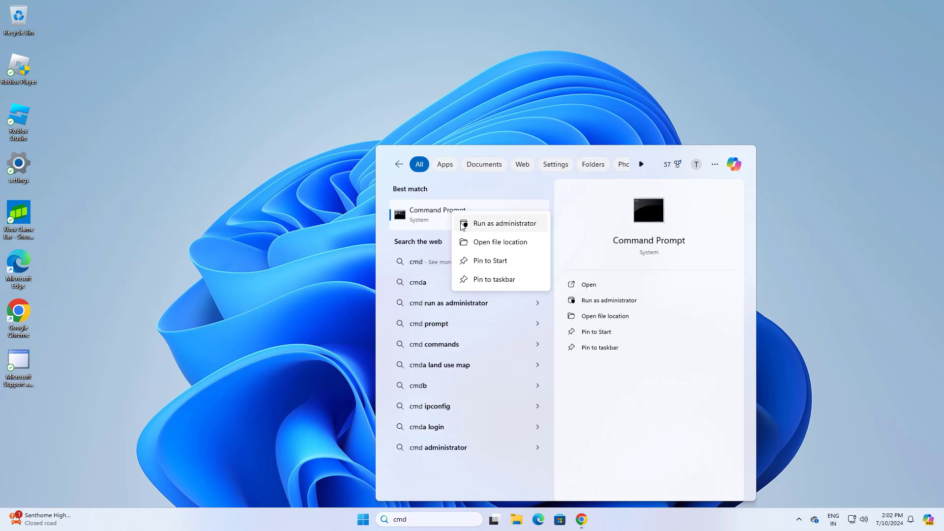
pyautogui.click(513, 224)
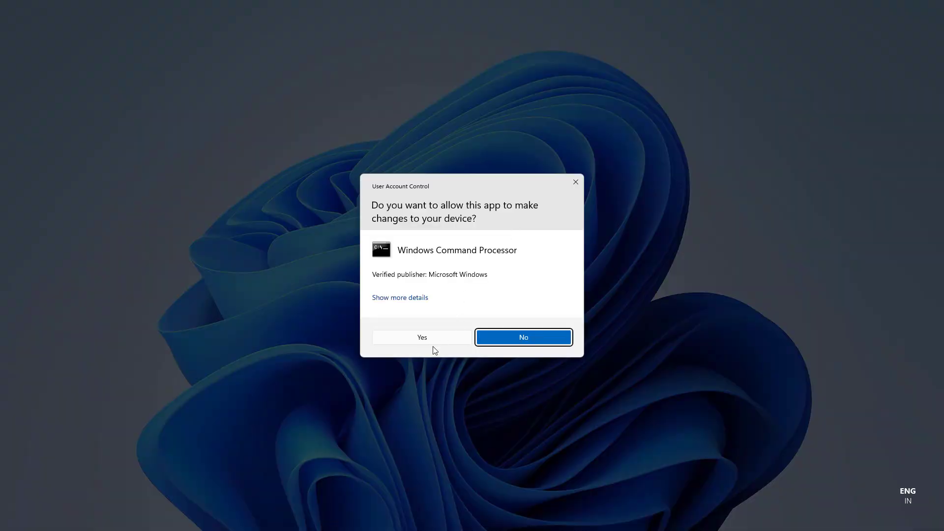
pyautogui.click(430, 342)
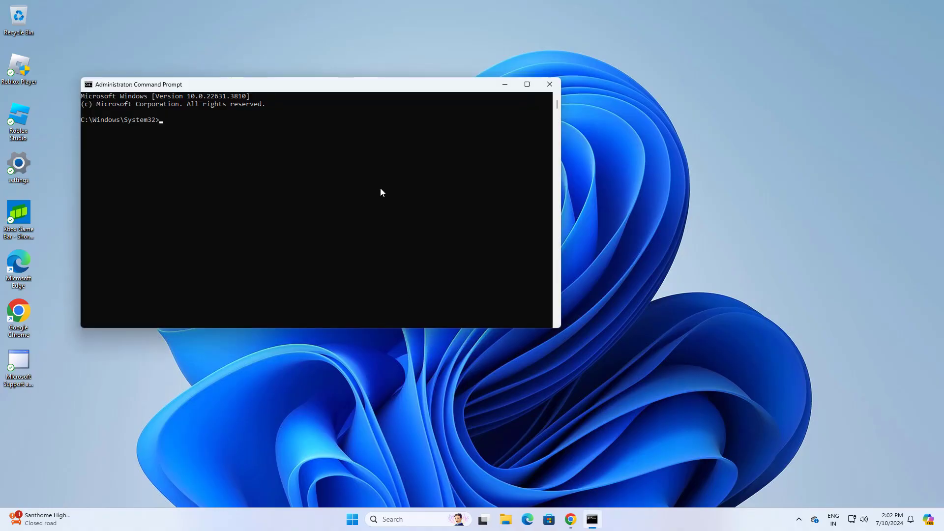
# - Run netsh int ip reset and netsh winsock reset in the elevated console
pyautogui.moveTo(349, 86); pyautogui.dragTo(466, 143)
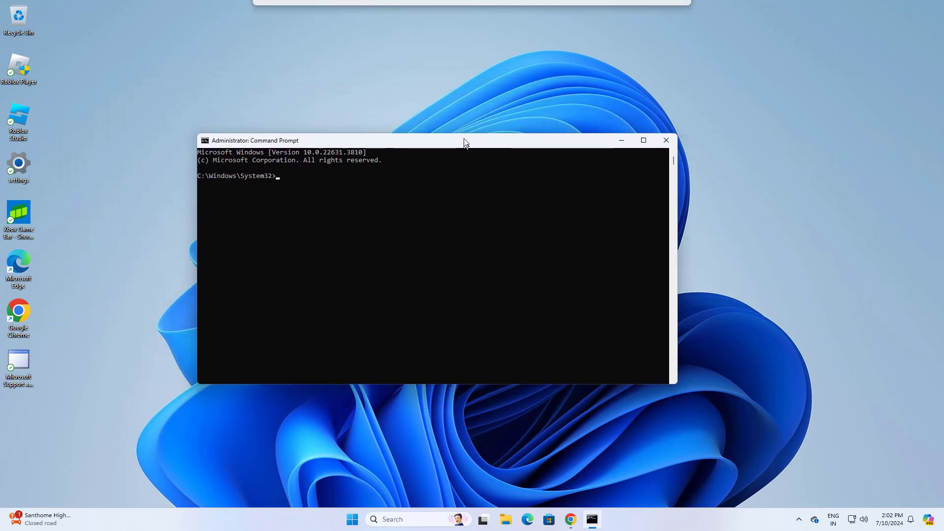
pyautogui.write('netsh')
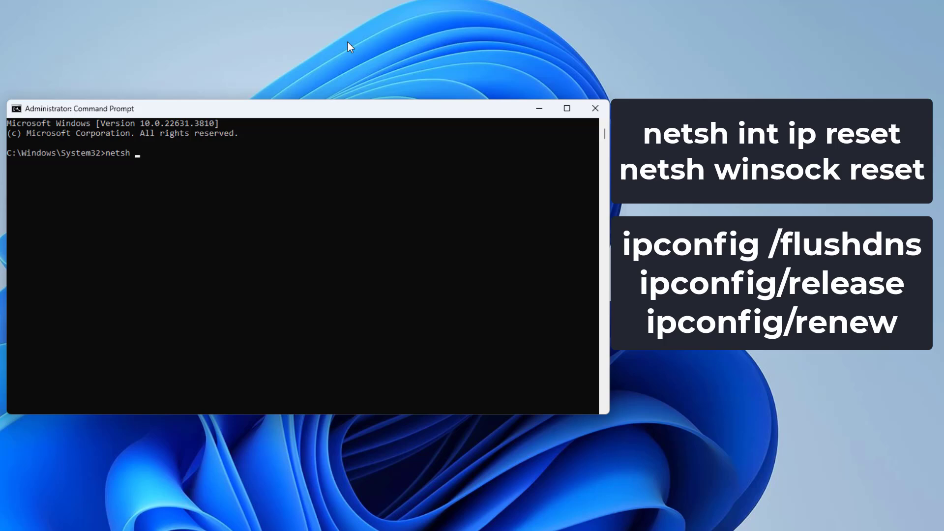
pyautogui.write(' int i')
pyautogui.write('p res')
pyautogui.write('et')
pyautogui.press('Return')
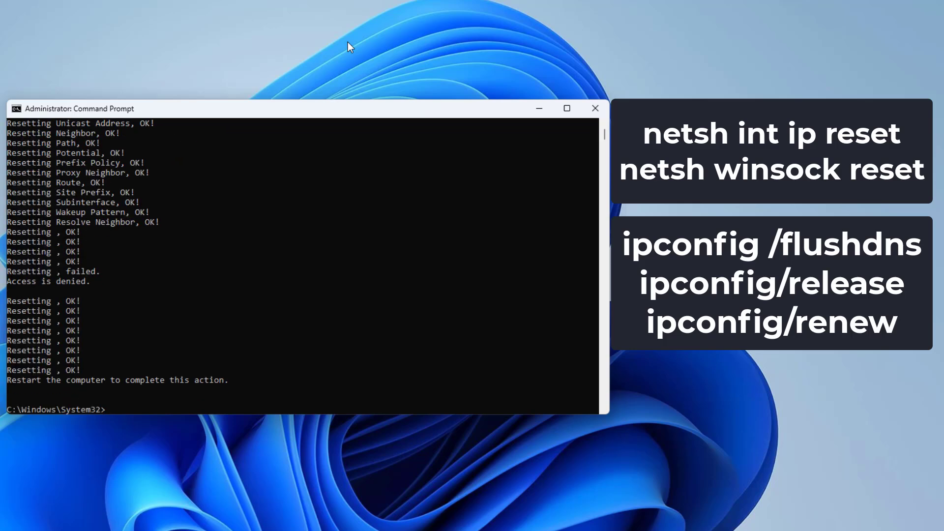
pyautogui.write('netsh')
pyautogui.write(' winso')
pyautogui.write('ck re')
pyautogui.write('set')
pyautogui.press('Return')
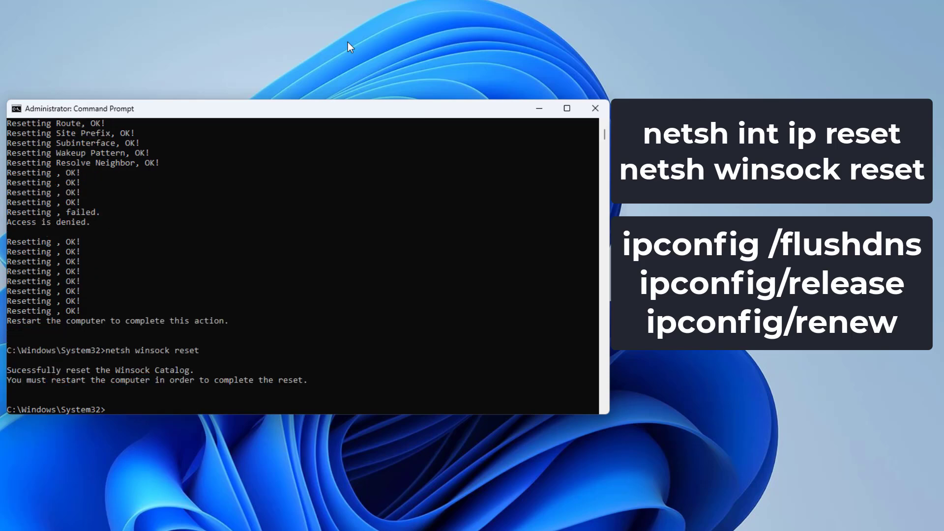
pyautogui.write('i')
pyautogui.write('pconf')
pyautogui.write('ig')
pyautogui.write(' /flu')
pyautogui.write('shdns')
# - Flush DNS, then release and renew the IP lease so Ethernet0 gets 192.168.65.132
pyautogui.press('Return')
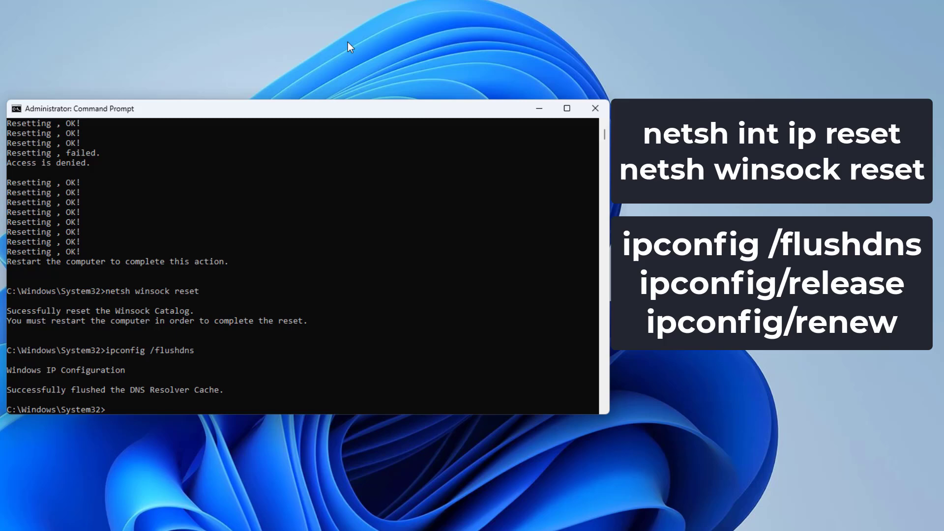
pyautogui.write('ip')
pyautogui.write('confo')
pyautogui.press('BackSpace')
pyautogui.write('ig')
pyautogui.write('/rele')
pyautogui.write('ase')
pyautogui.press('Return')
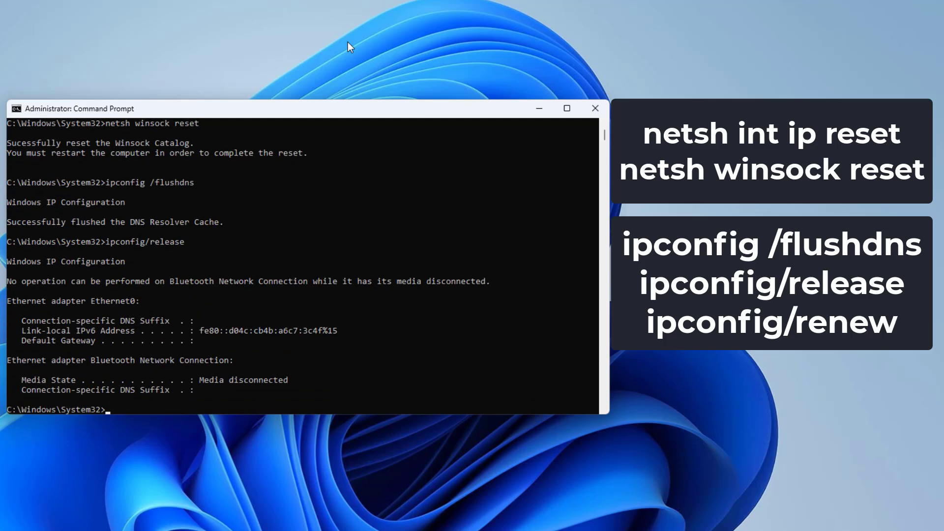
pyautogui.write('ip')
pyautogui.write('con')
pyautogui.write('fig')
pyautogui.write('/re')
pyautogui.write('new')
pyautogui.press('Return')
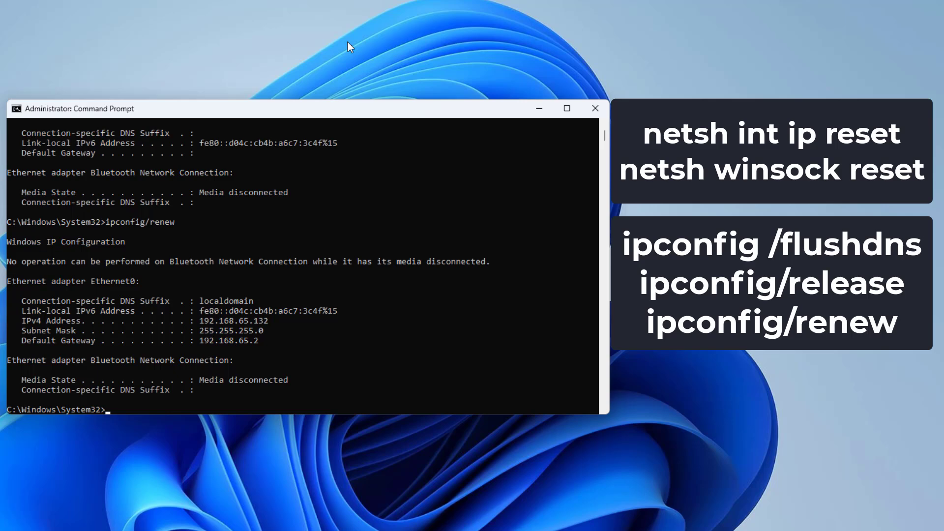
pyautogui.write('exit')
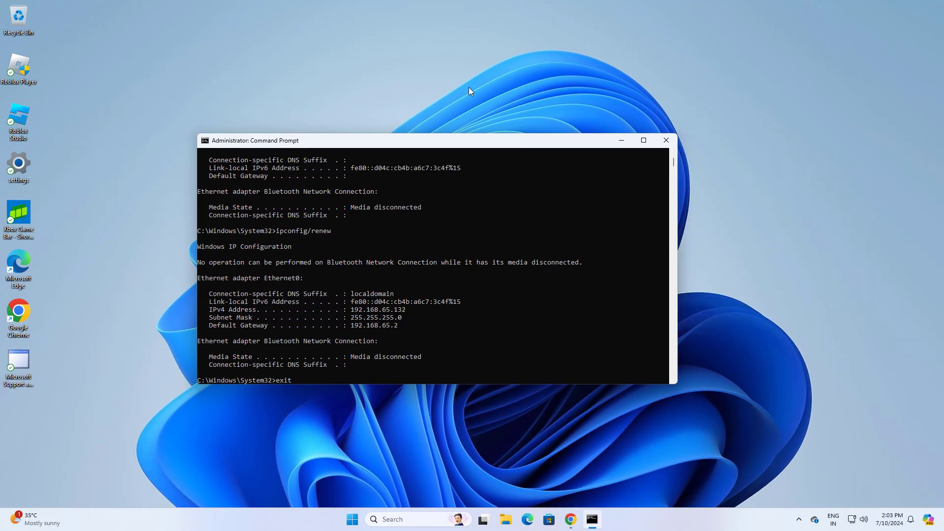
# - Exit the console and restart the PC from Start, overriding the other-user warning
pyautogui.press('Return')
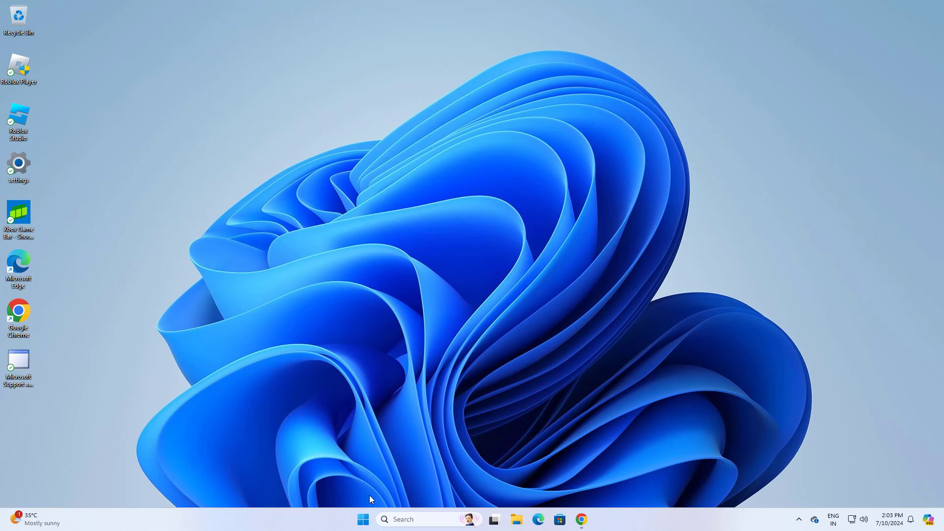
pyautogui.click(364, 519)
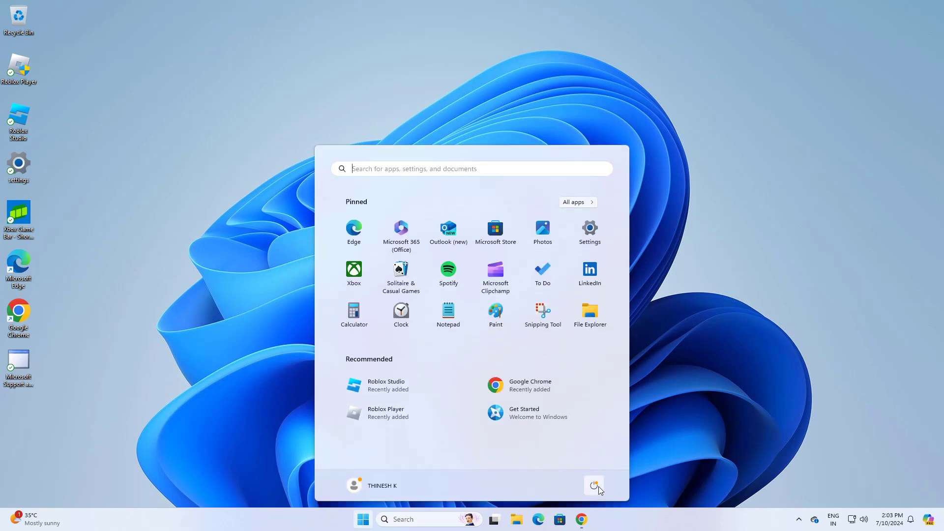
pyautogui.click(595, 485)
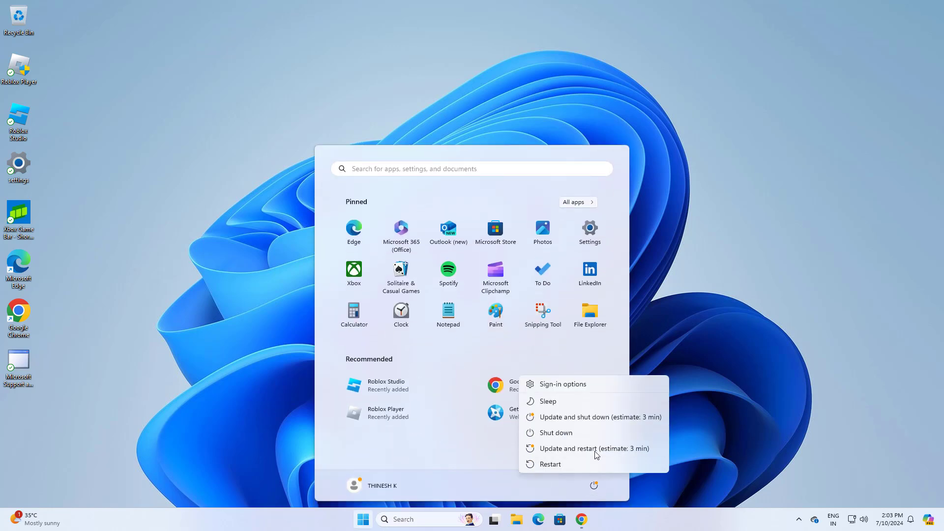
pyautogui.click(567, 464)
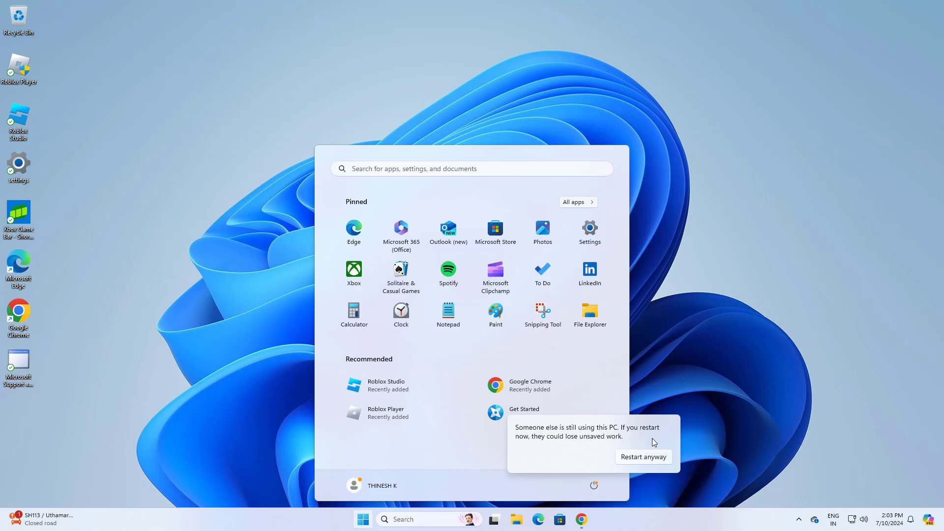
pyautogui.click(642, 457)
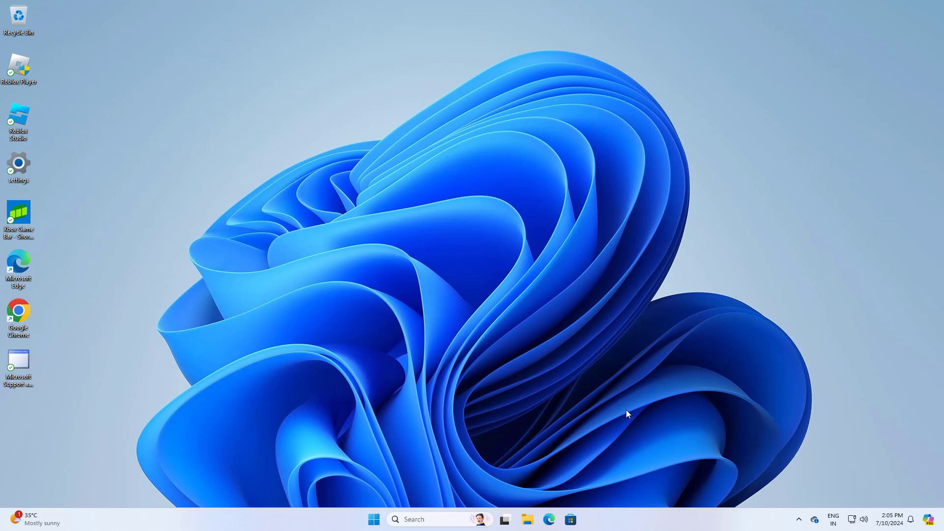
# - Open Local Disk (C:) under This PC in File Explorer
pyautogui.click(529, 519)
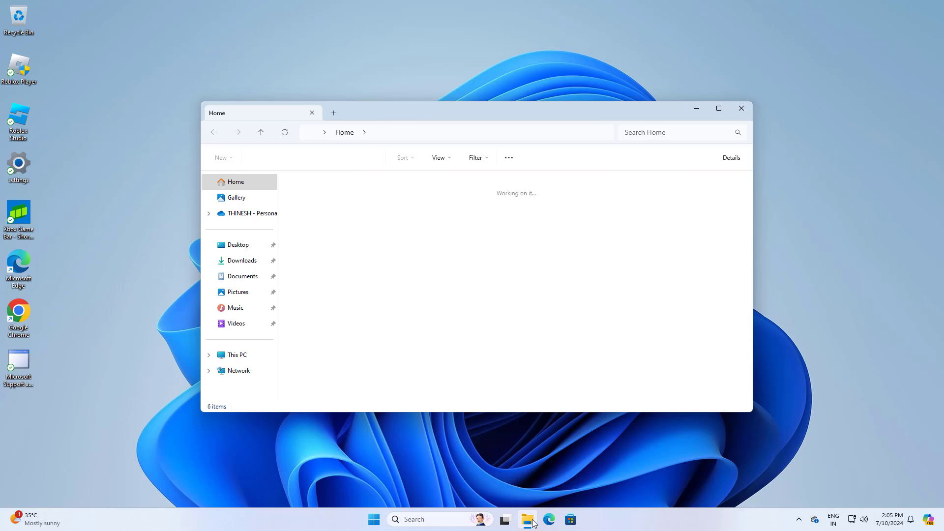
pyautogui.click(237, 355)
pyautogui.doubleClick(346, 199)
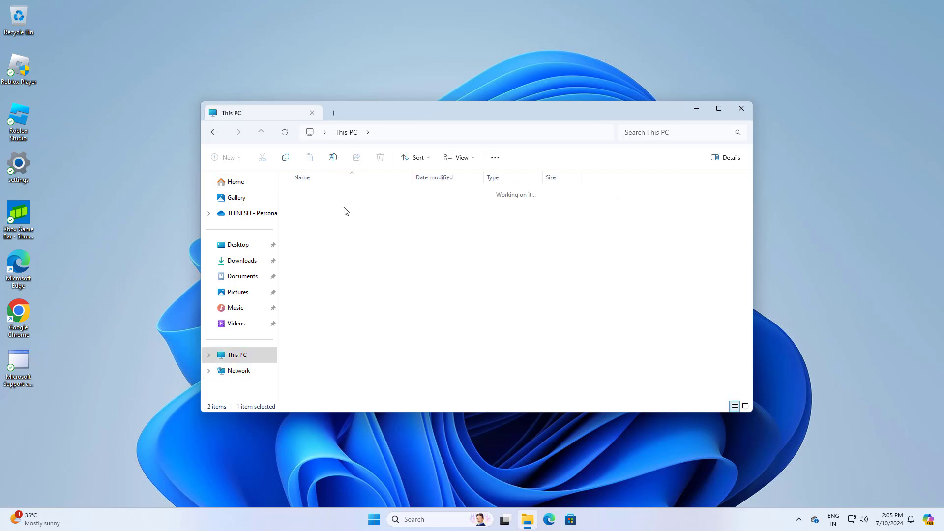
# - Turn on Show hidden files, folders and drives in Folder Options
pyautogui.click(495, 157)
pyautogui.click(455, 318)
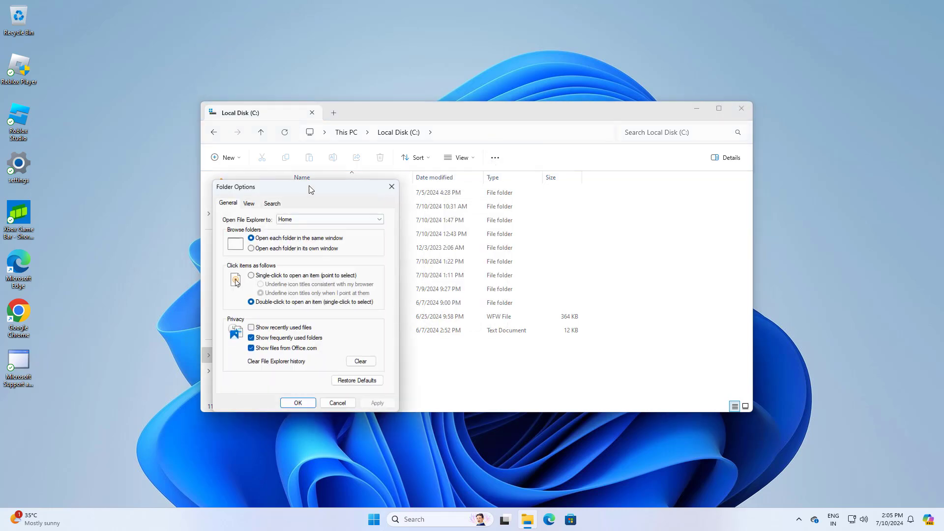
pyautogui.click(249, 202)
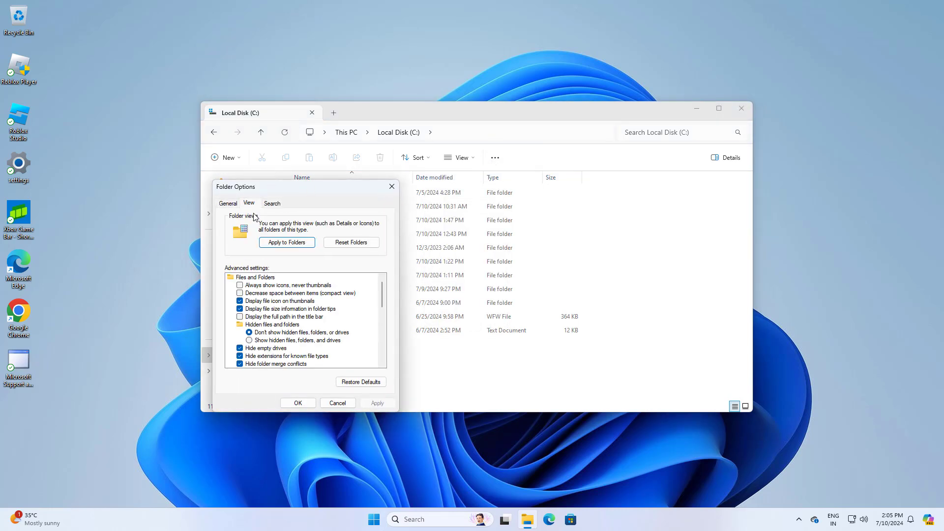
pyautogui.click(255, 340)
pyautogui.click(375, 403)
pyautogui.click(298, 403)
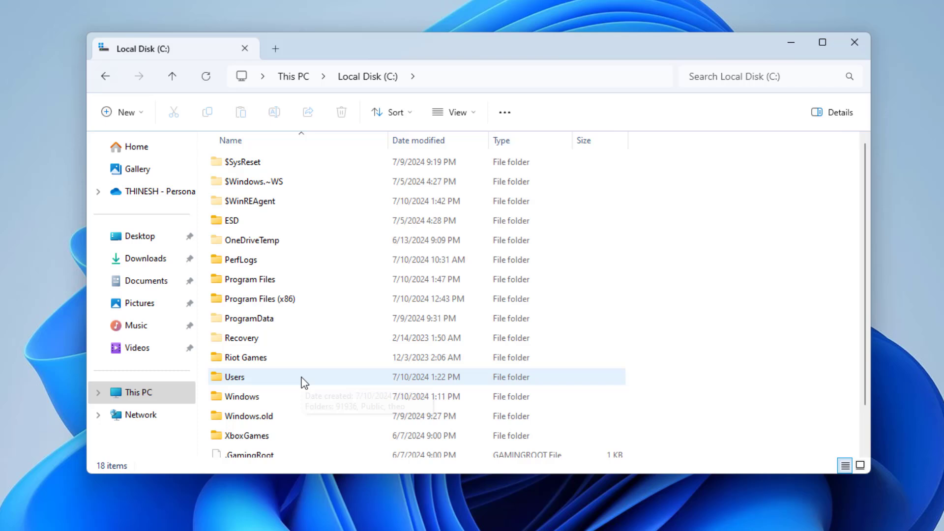
# - Navigate to the user's AppData\Local folder
pyautogui.doubleClick(300, 377)
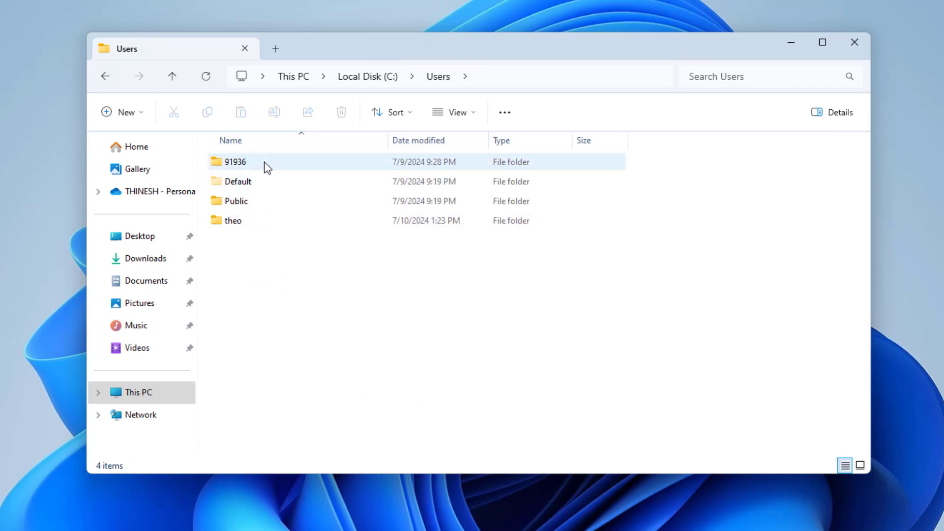
pyautogui.doubleClick(266, 166)
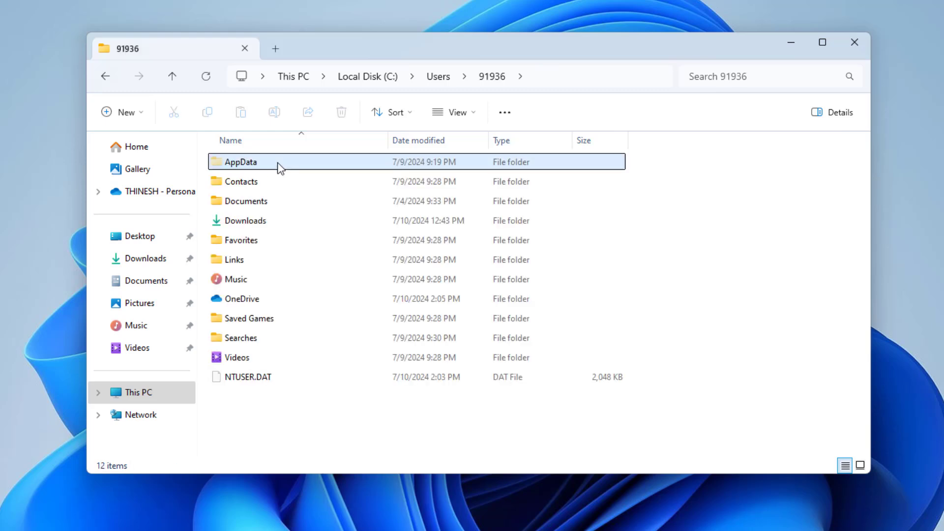
pyautogui.doubleClick(276, 162)
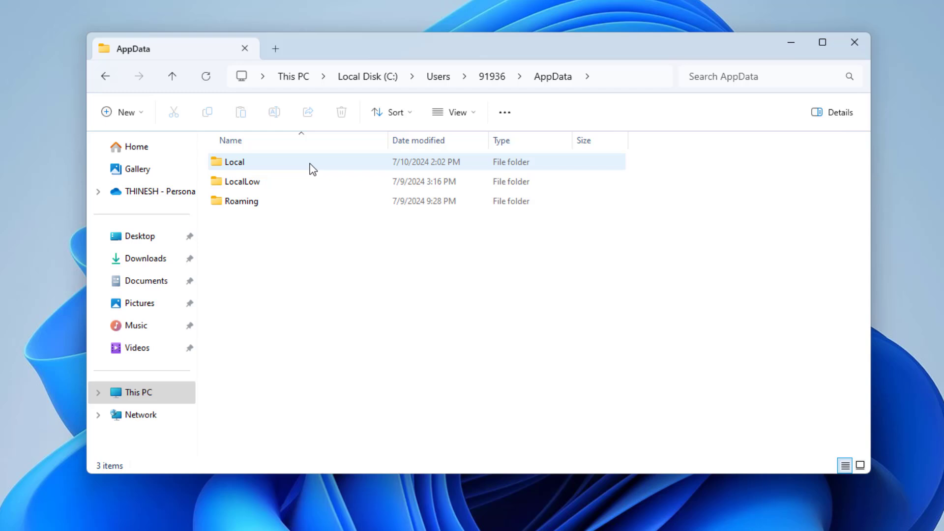
pyautogui.doubleClick(325, 161)
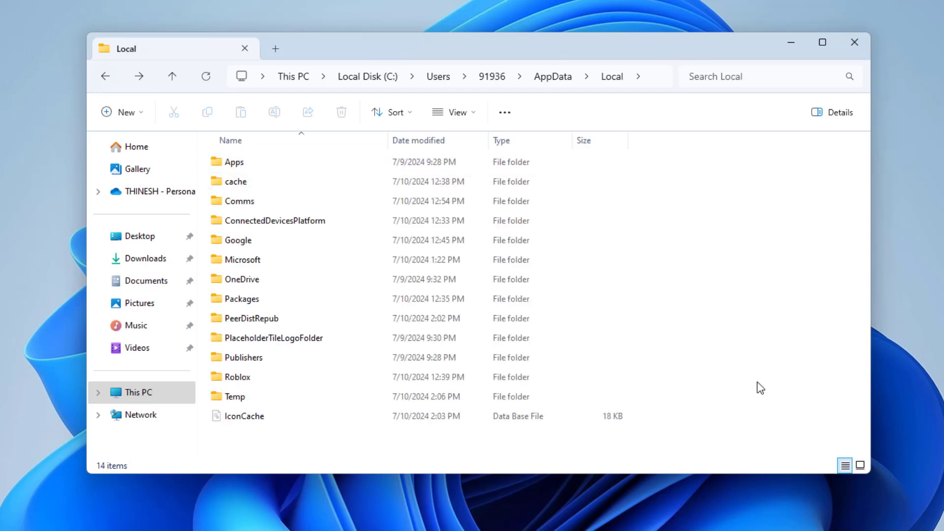
# - Send the Roblox folder to the Recycle Bin
pyautogui.click(430, 372)
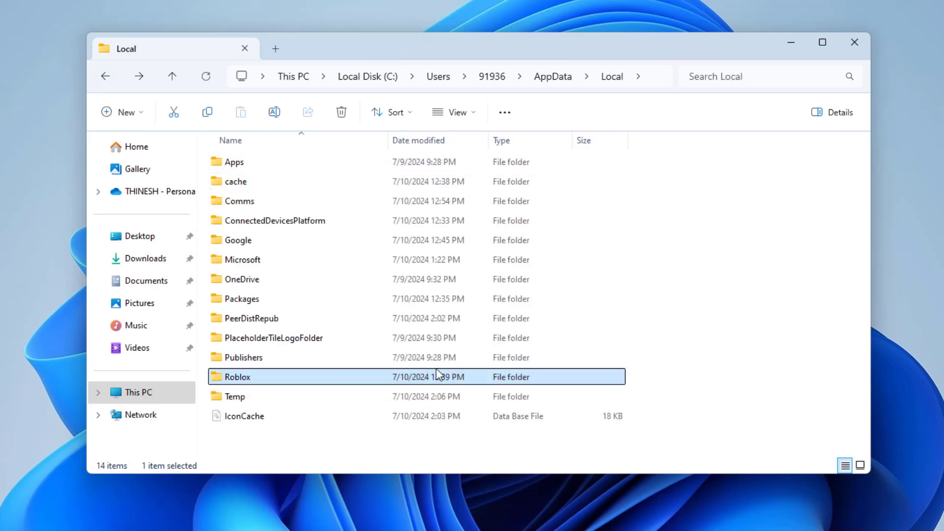
pyautogui.rightClick(440, 377)
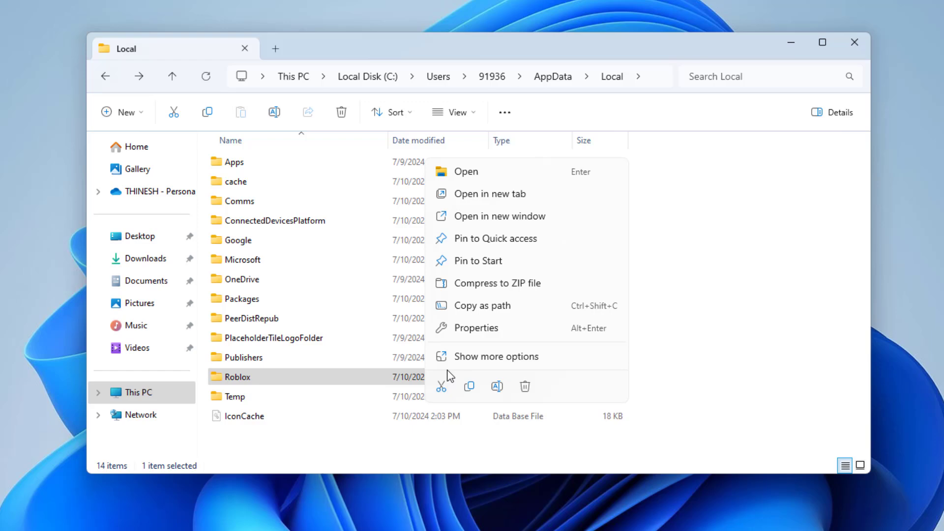
pyautogui.click(524, 386)
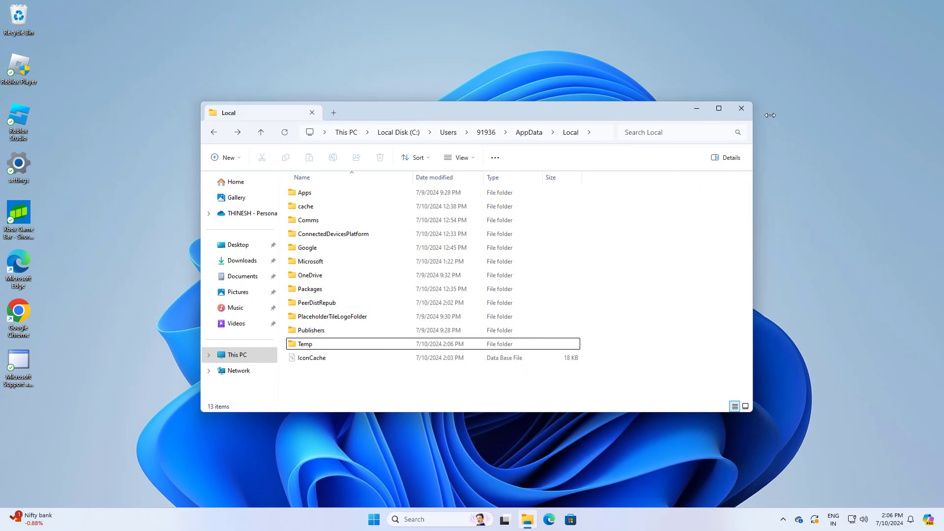
# - Close File Explorer, delete the broken Roblox Studio shortcut, and launch Google Chrome
pyautogui.click(742, 108)
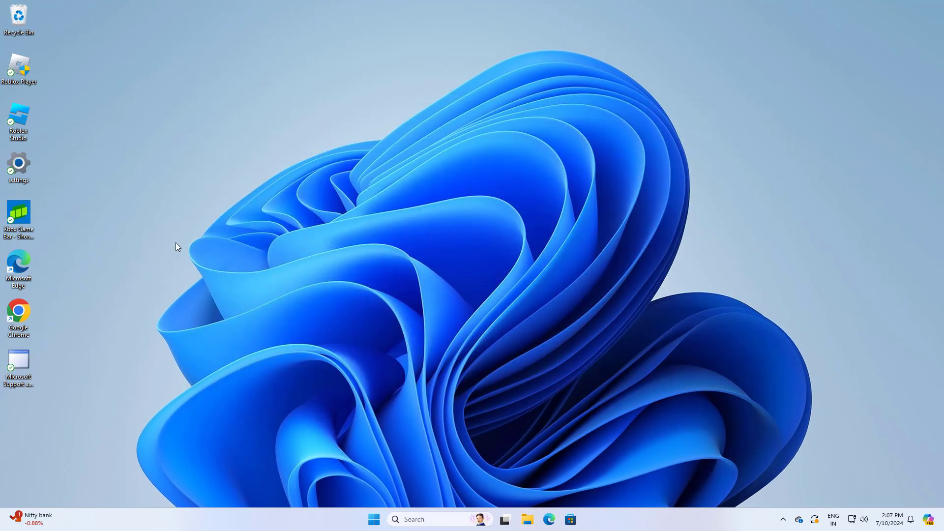
pyautogui.doubleClick(18, 120)
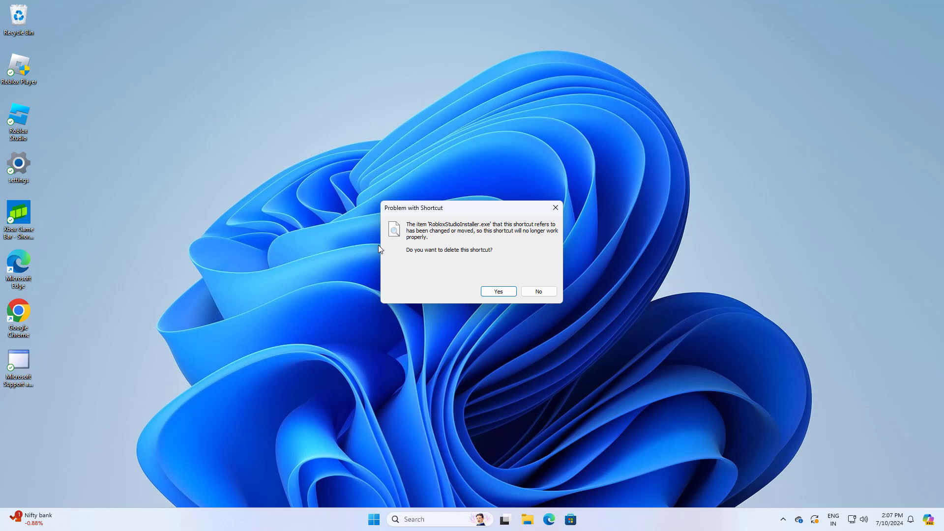
pyautogui.click(498, 291)
pyautogui.doubleClick(25, 322)
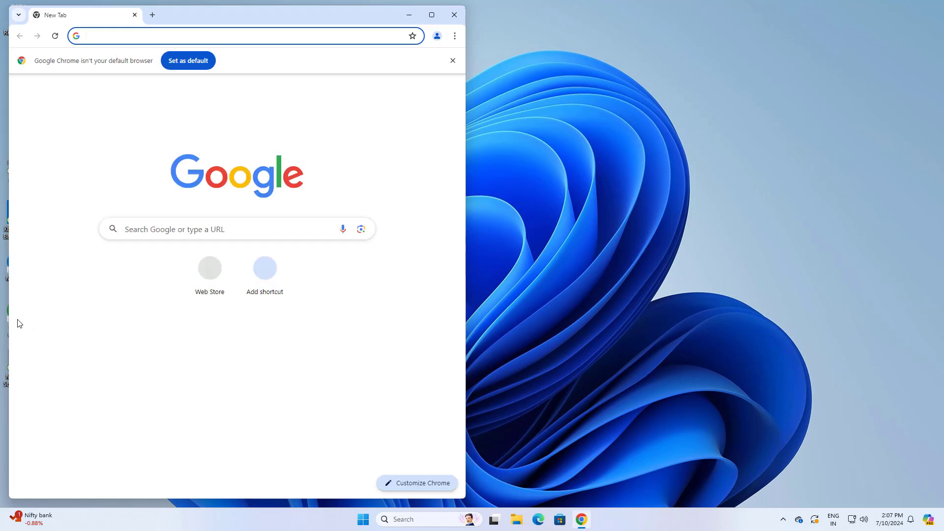
# - Search Google for 'roblox download pc' and open the official Download Roblox page
pyautogui.click(156, 227)
pyautogui.write('roblox')
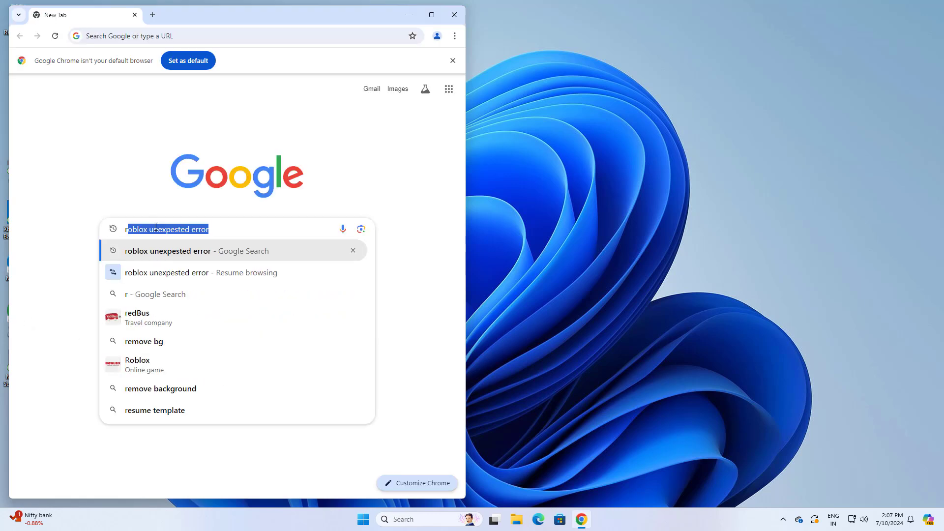
pyautogui.write('ox')
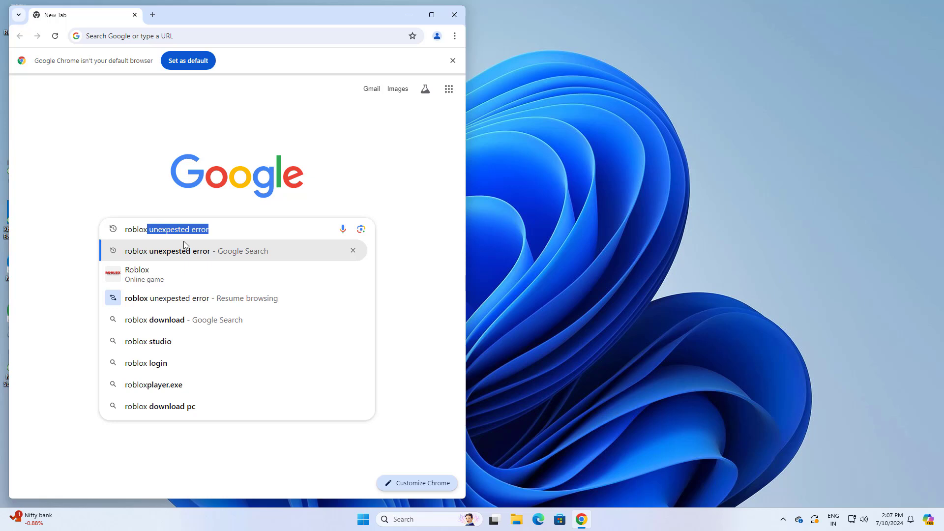
pyautogui.click(193, 406)
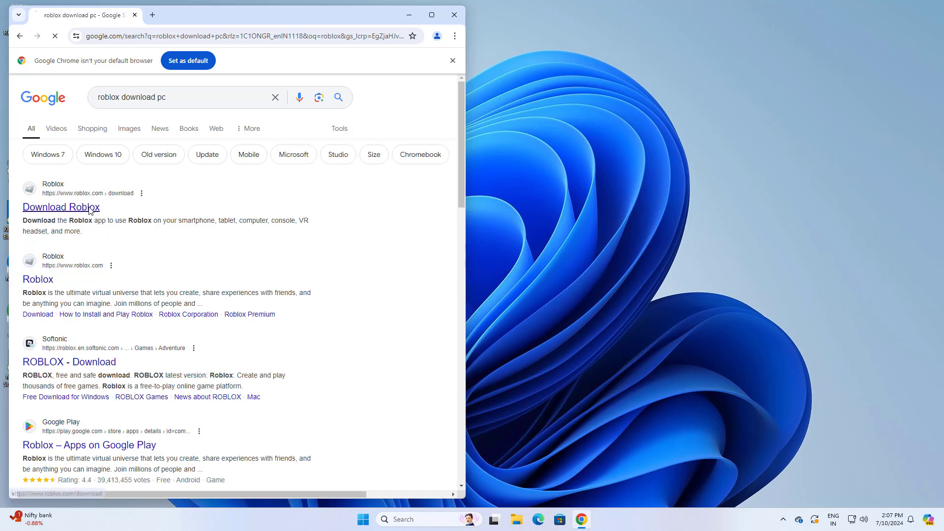
pyautogui.click(91, 212)
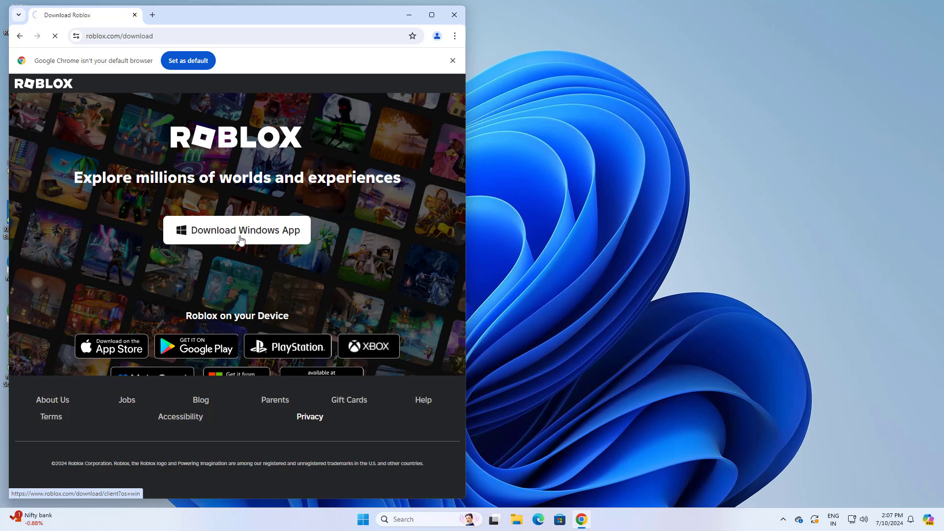
# - Download the Roblox Windows installer and confirm it finished in the downloads list
pyautogui.click(241, 234)
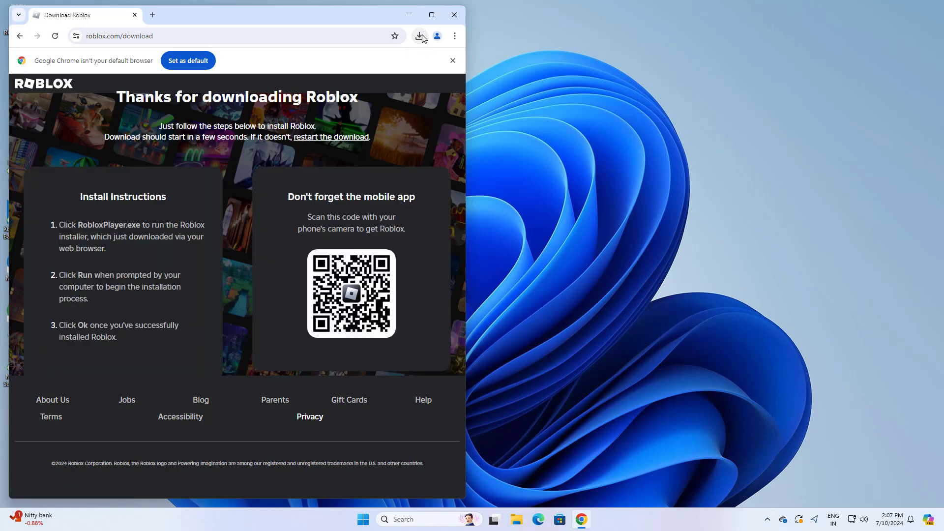
pyautogui.click(420, 36)
pyautogui.click(420, 36)
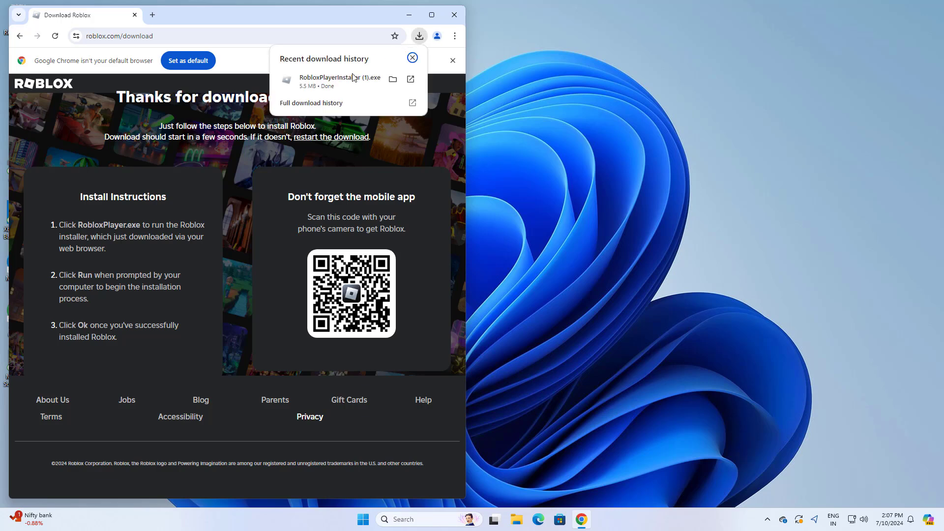
pyautogui.click(412, 27)
# - Minimize Chrome so the desktop is in view for running RobloxPlayerInstaller
pyautogui.click(409, 15)
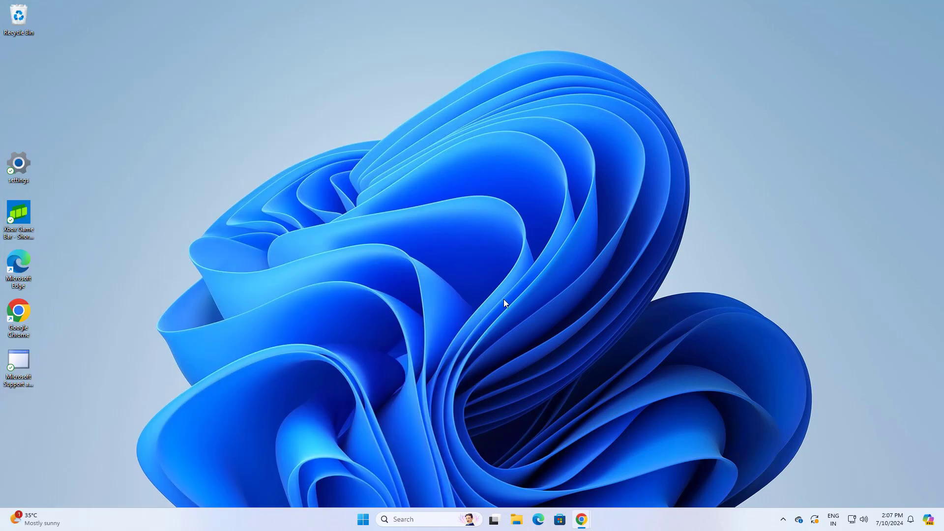